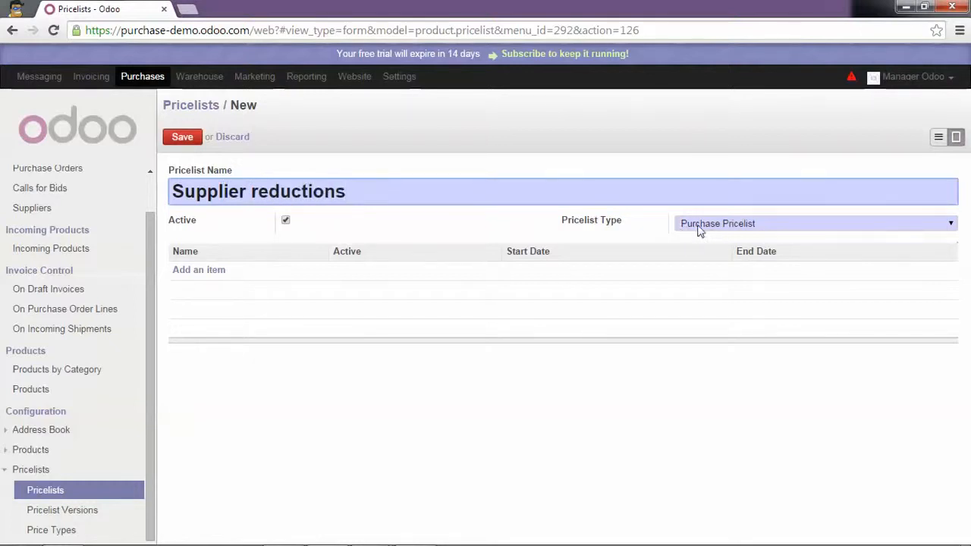
- Add a first version to the new Supplier reductions purchase pricelist
{"action": "left_click", "coordinate": [191, 271]}
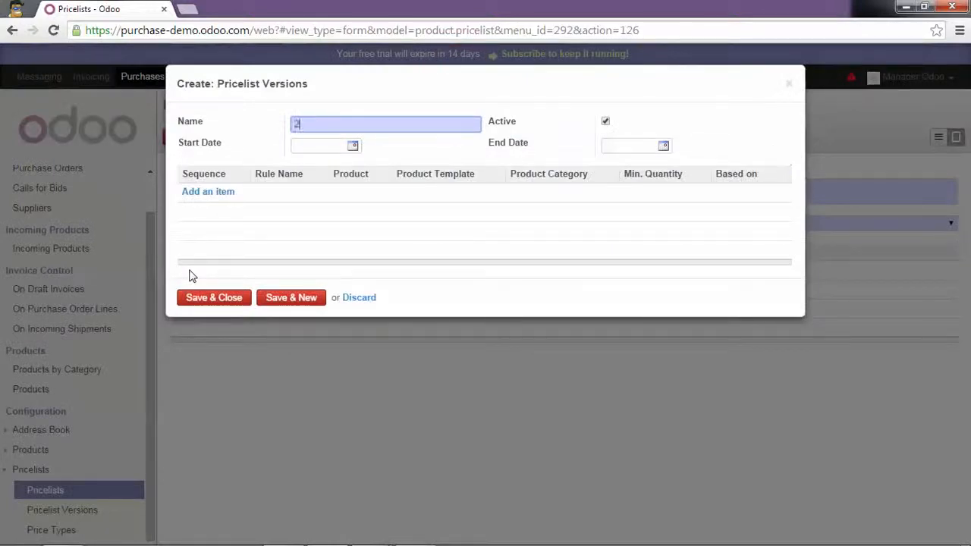
- Set the 2014 version to run from 01/01/2014 to 12/31/2014
{"action": "left_click", "coordinate": [353, 146]}
{"action": "left_click", "coordinate": [359, 167]}
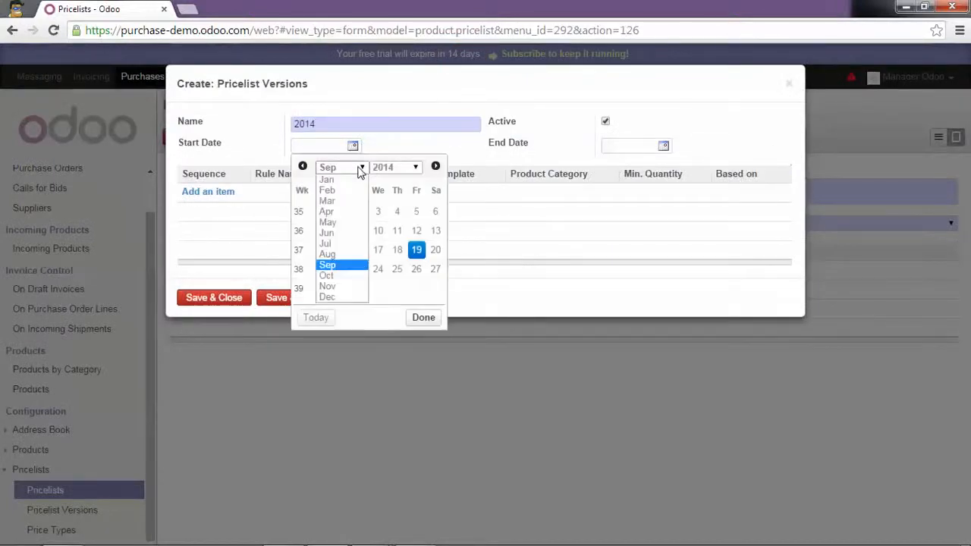
{"action": "left_click", "coordinate": [327, 180]}
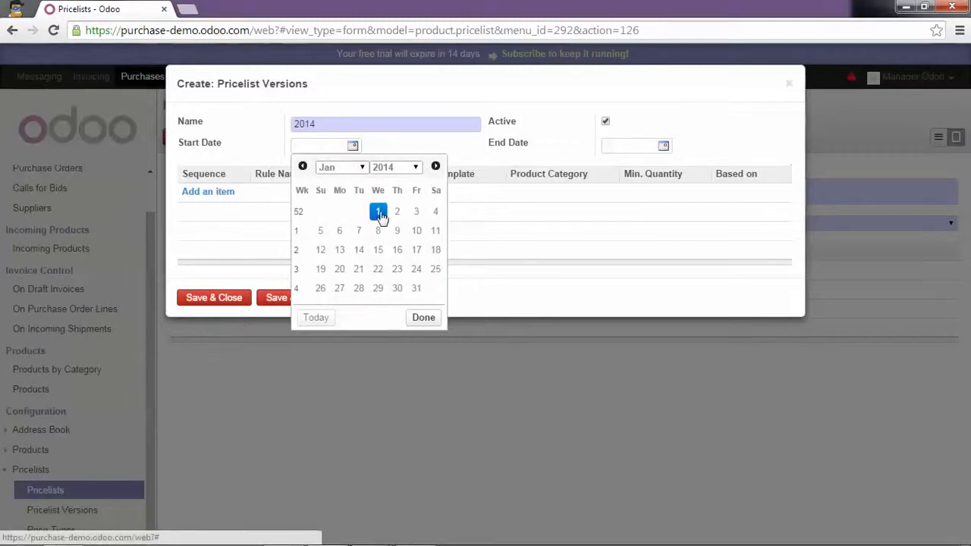
{"action": "left_click", "coordinate": [379, 211]}
{"action": "left_click", "coordinate": [664, 146]}
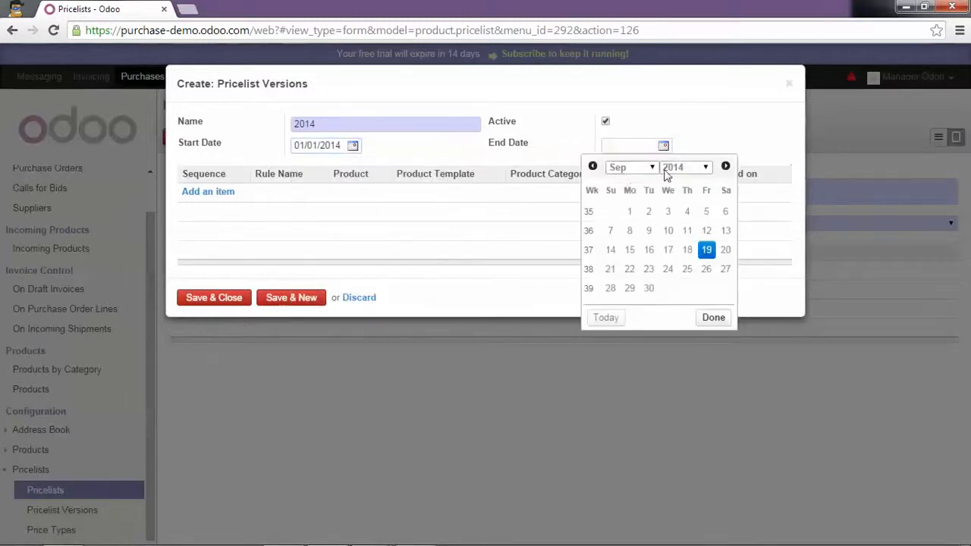
{"action": "left_click", "coordinate": [630, 168]}
{"action": "left_click", "coordinate": [634, 298]}
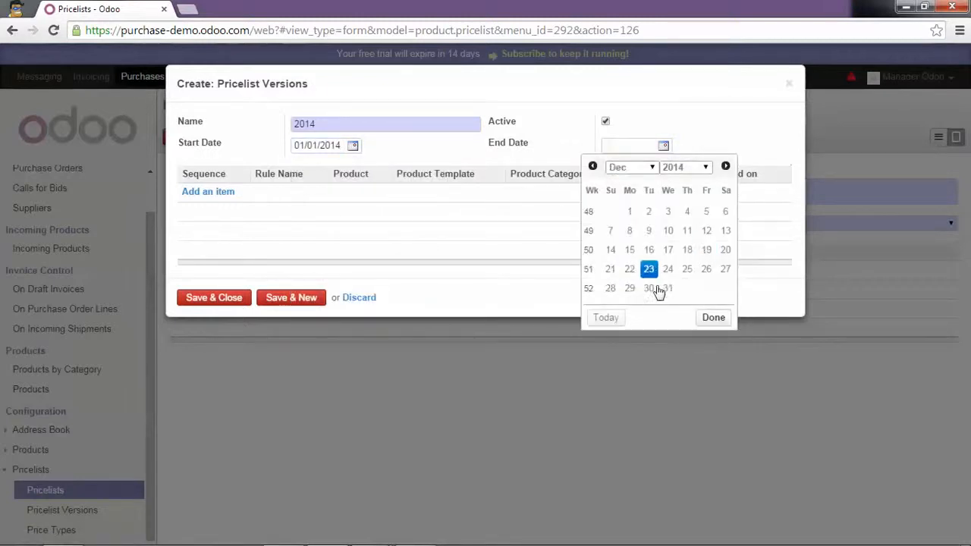
{"action": "left_click", "coordinate": [668, 289]}
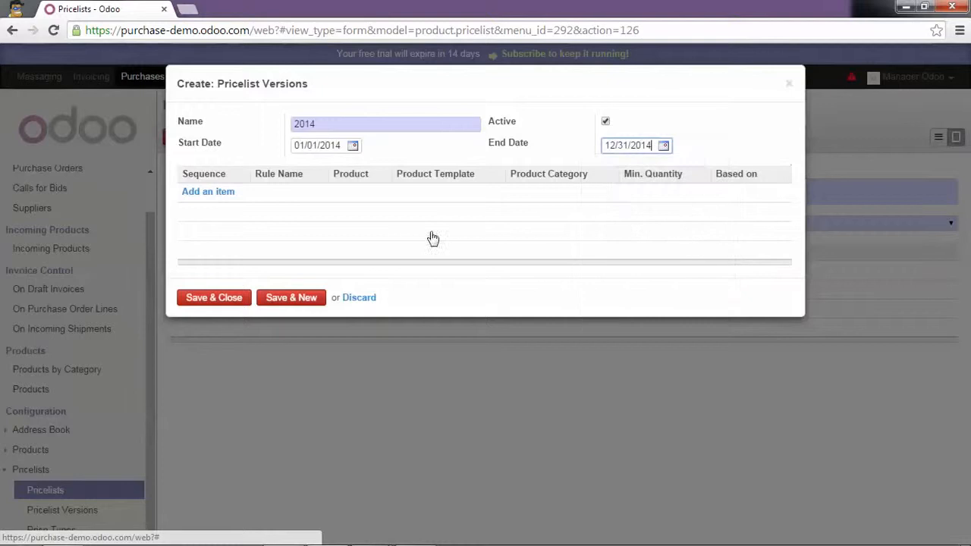
{"action": "left_click", "coordinate": [213, 194]}
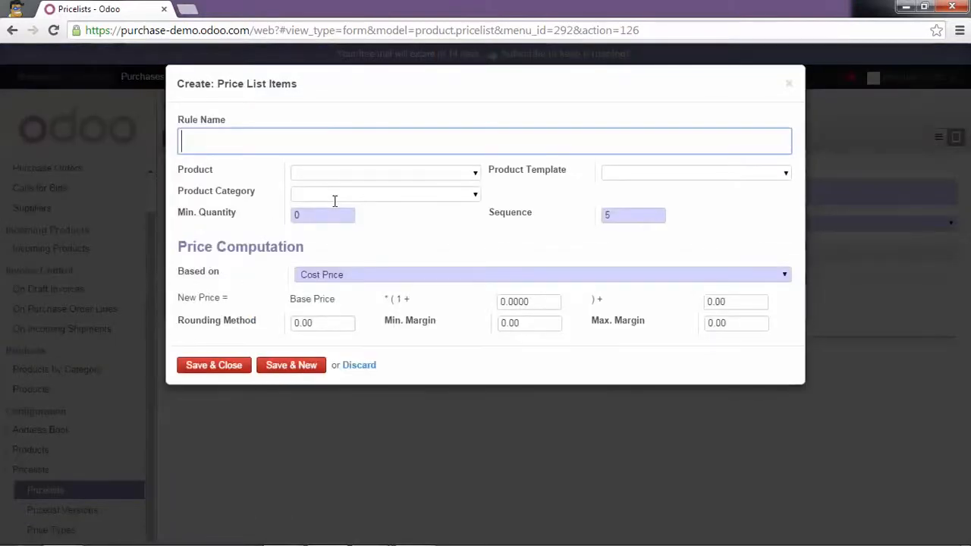
- Name the rule 'Receive 10% discount' and apply it to the Fridge product
{"action": "type", "text": "Give 10"}
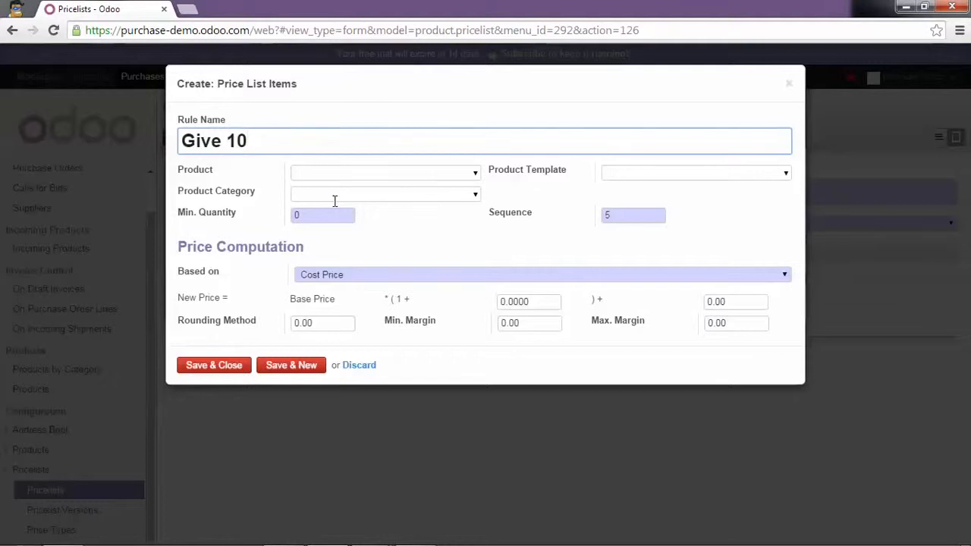
{"action": "type", "text": "% discount"}
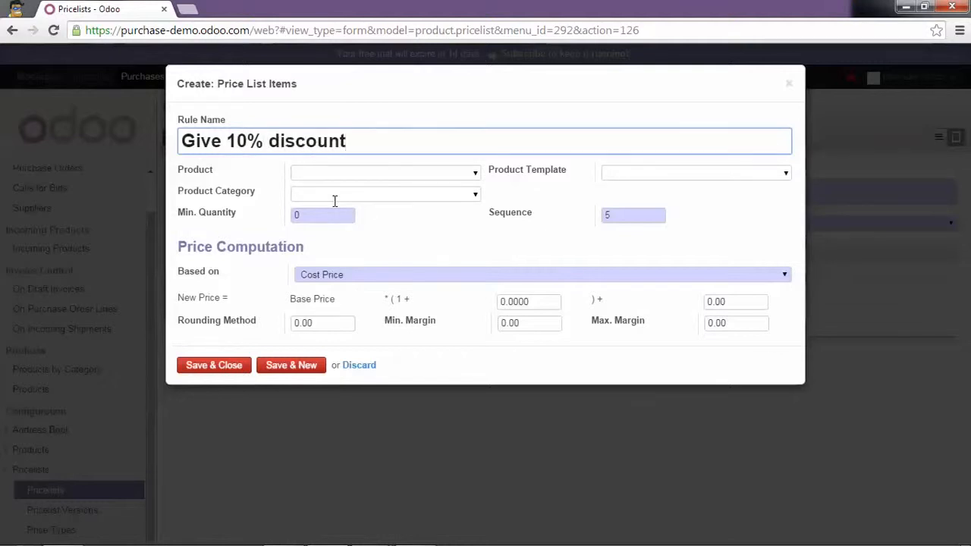
{"action": "double_click", "coordinate": [208, 142]}
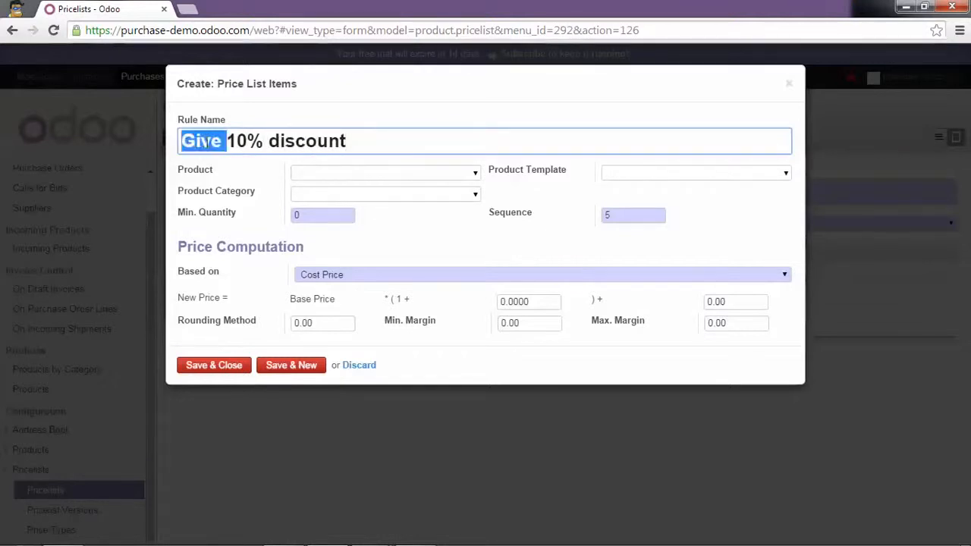
{"action": "type", "text": "Re"}
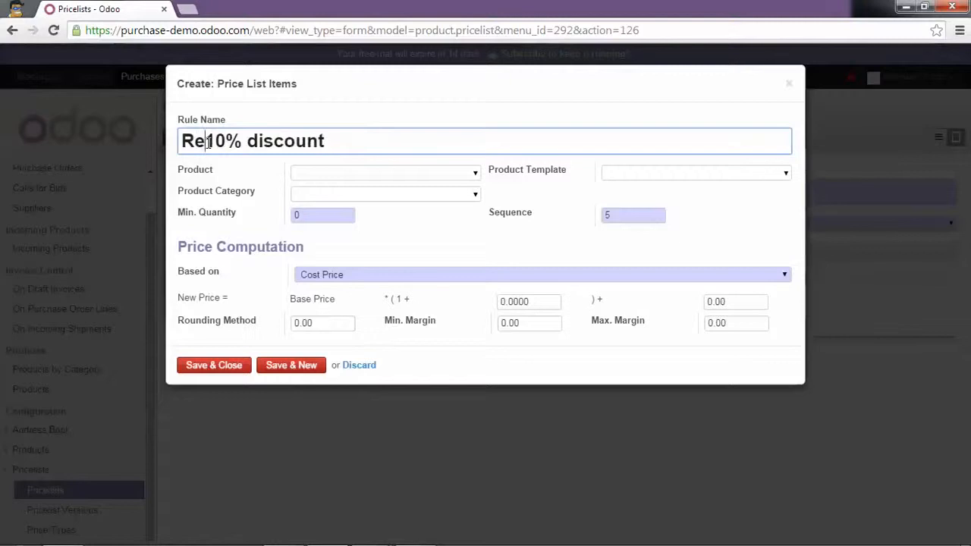
{"action": "type", "text": "ceive"}
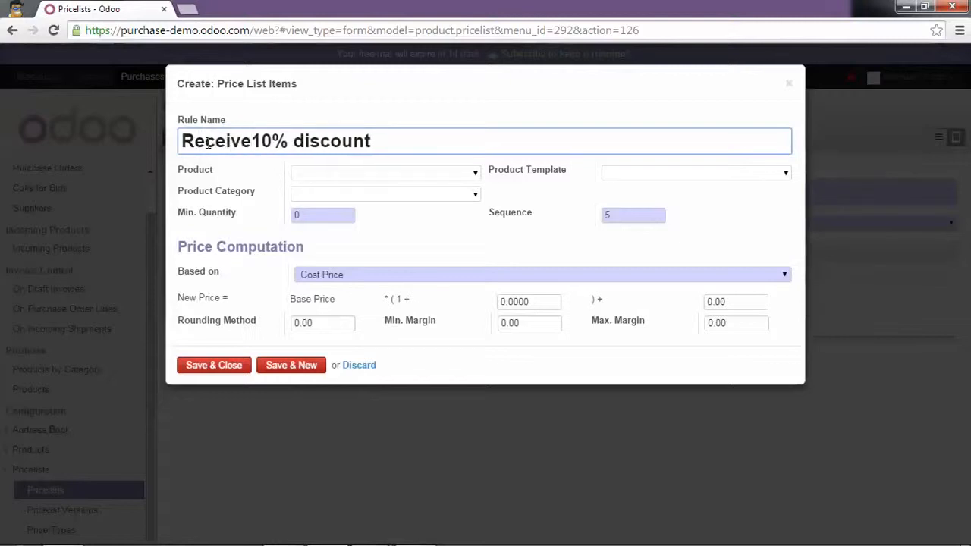
{"action": "left_click", "coordinate": [475, 174]}
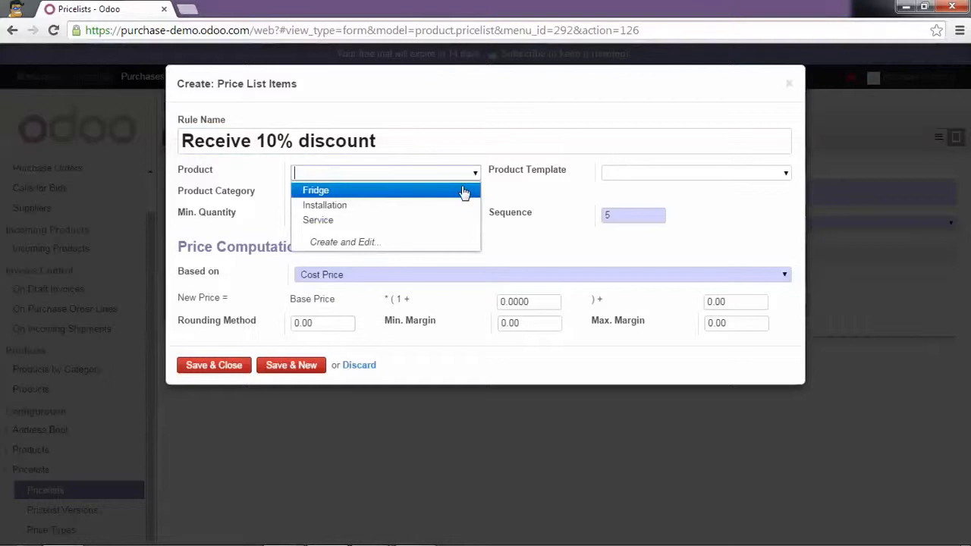
{"action": "left_click", "coordinate": [471, 192]}
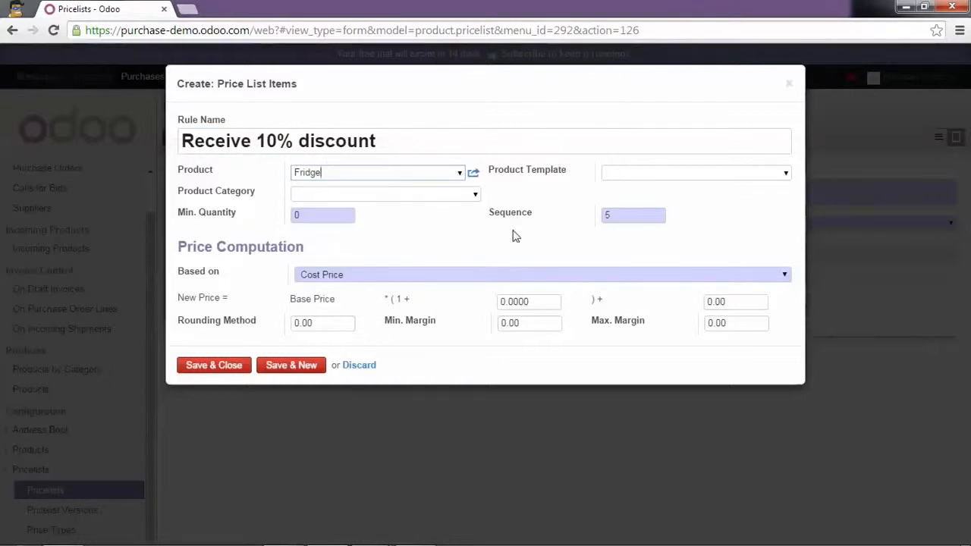
- Base the rule on supplier prices with a -0.10 multiplier and save it
{"action": "left_click", "coordinate": [519, 277]}
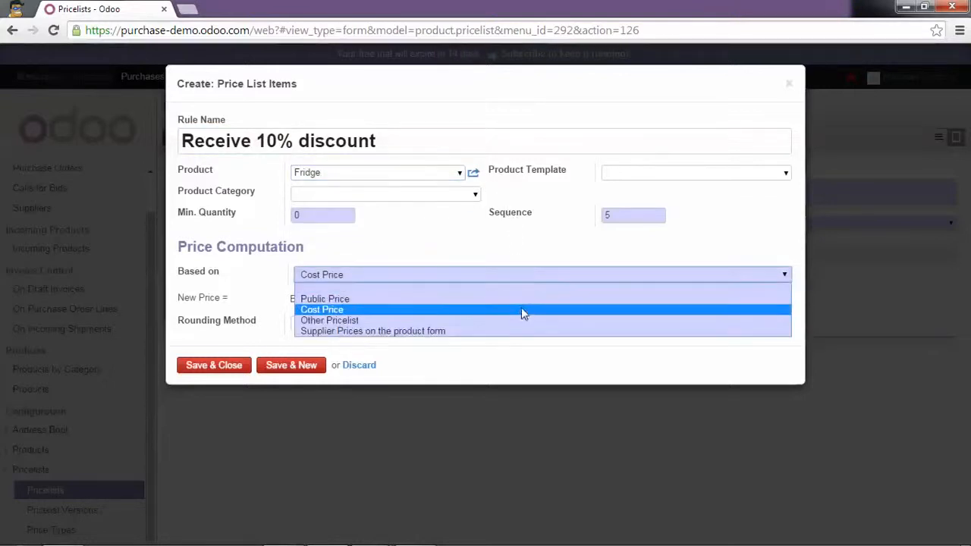
{"action": "left_click", "coordinate": [528, 331]}
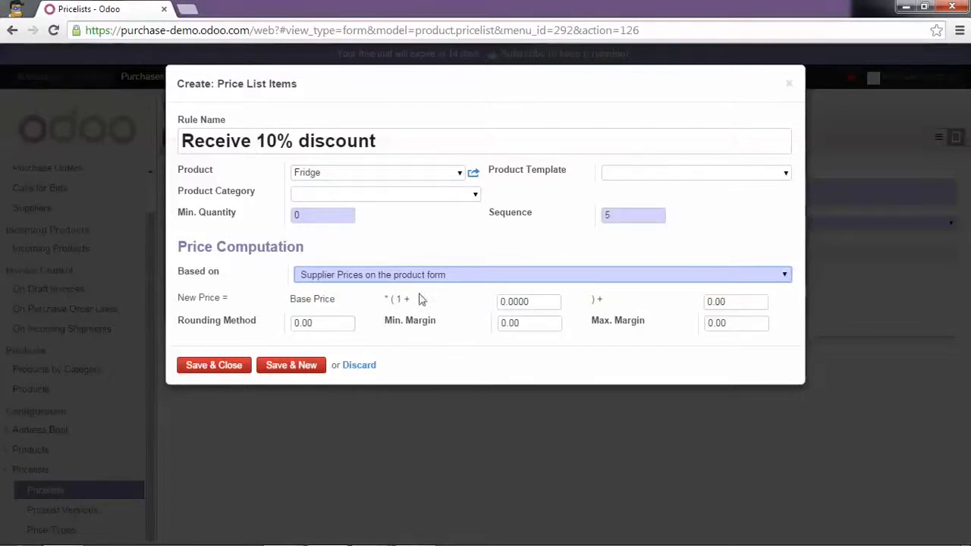
{"action": "left_click", "coordinate": [543, 302]}
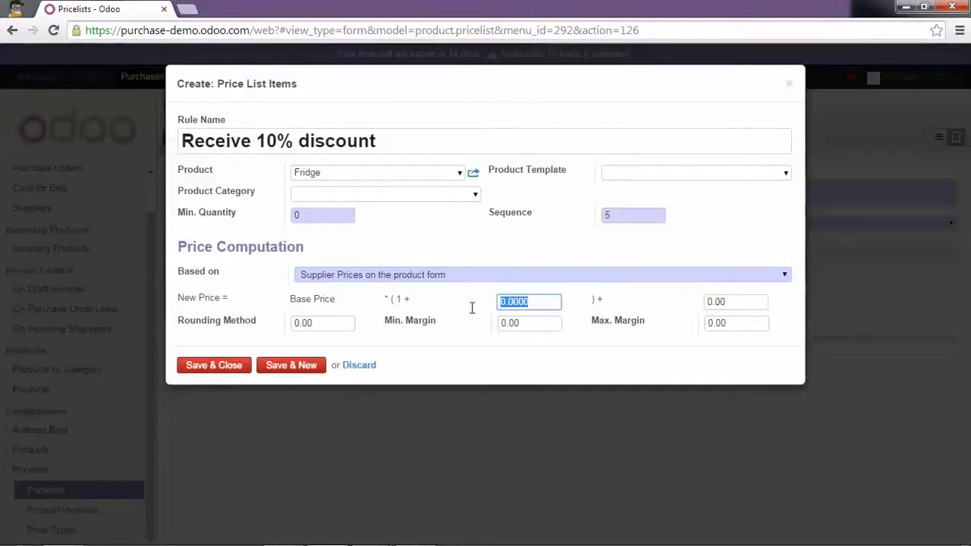
{"action": "type", "text": "-"}
{"action": "left_click", "coordinate": [232, 367]}
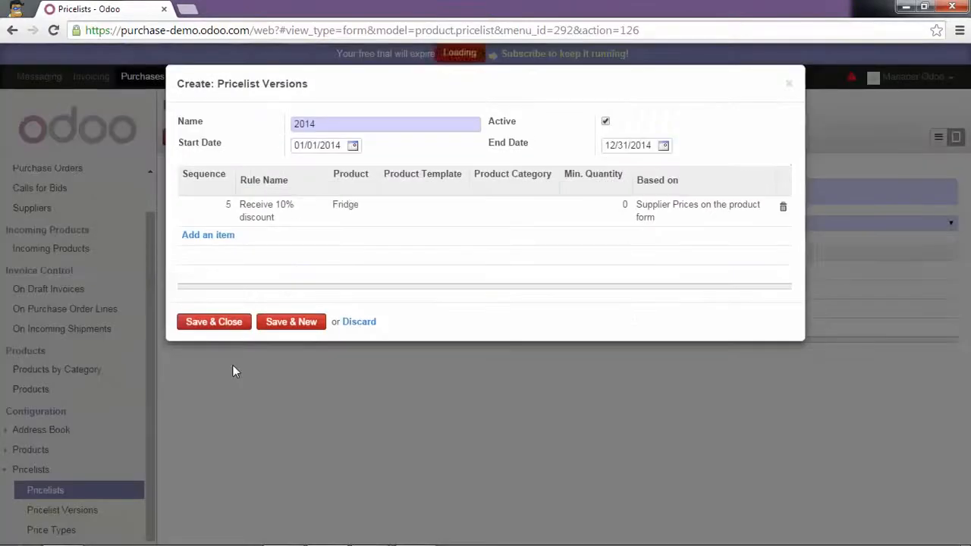
- Save the 2014 version and the Supplier reductions pricelist
{"action": "left_click", "coordinate": [227, 325]}
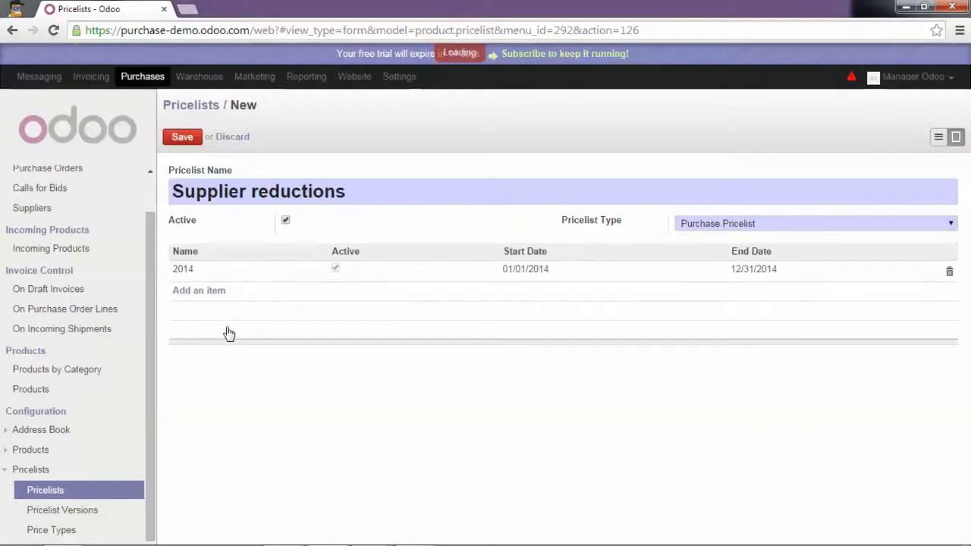
{"action": "left_click", "coordinate": [189, 138]}
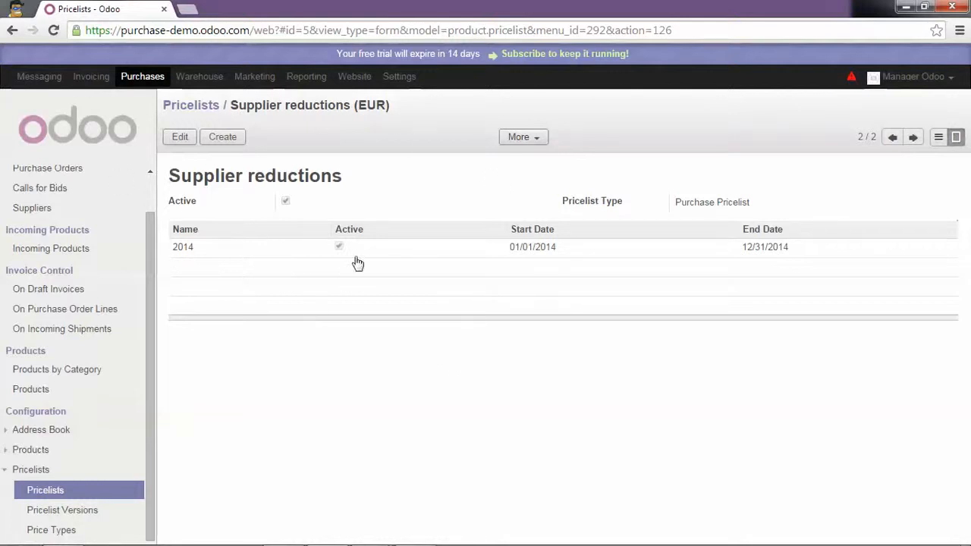
{"action": "left_click", "coordinate": [29, 210]}
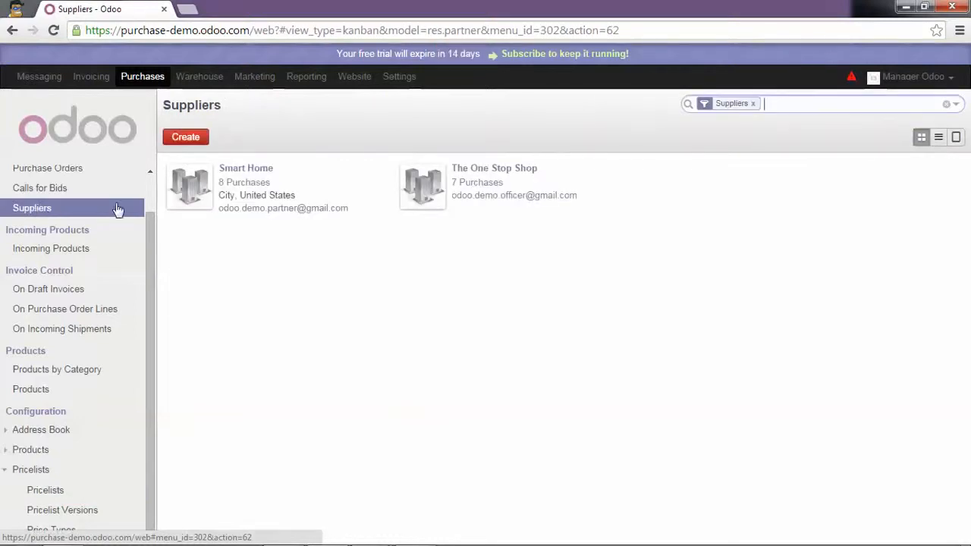
- Give Smart Home the Supplier reductions (EUR) purchase pricelist and save the supplier
{"action": "left_click", "coordinate": [249, 173]}
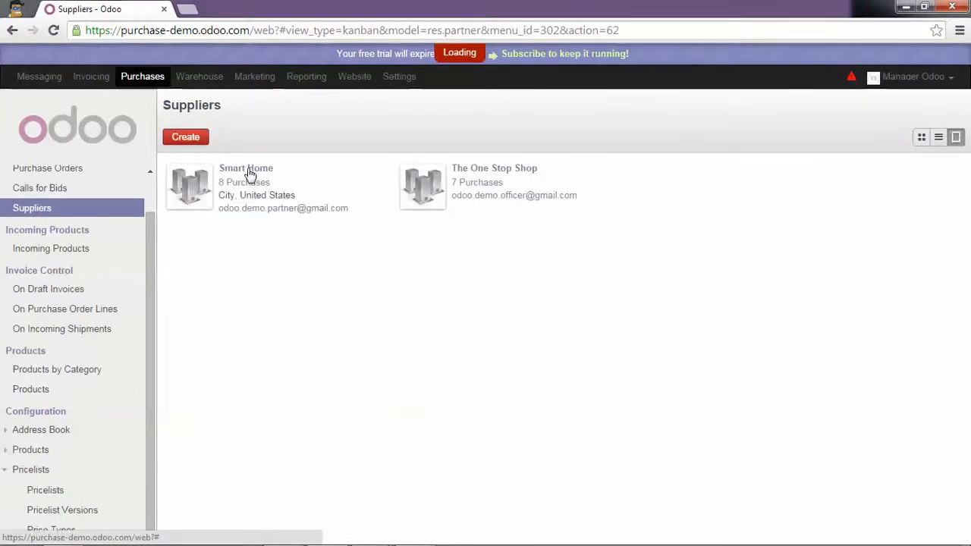
{"action": "left_click", "coordinate": [180, 137]}
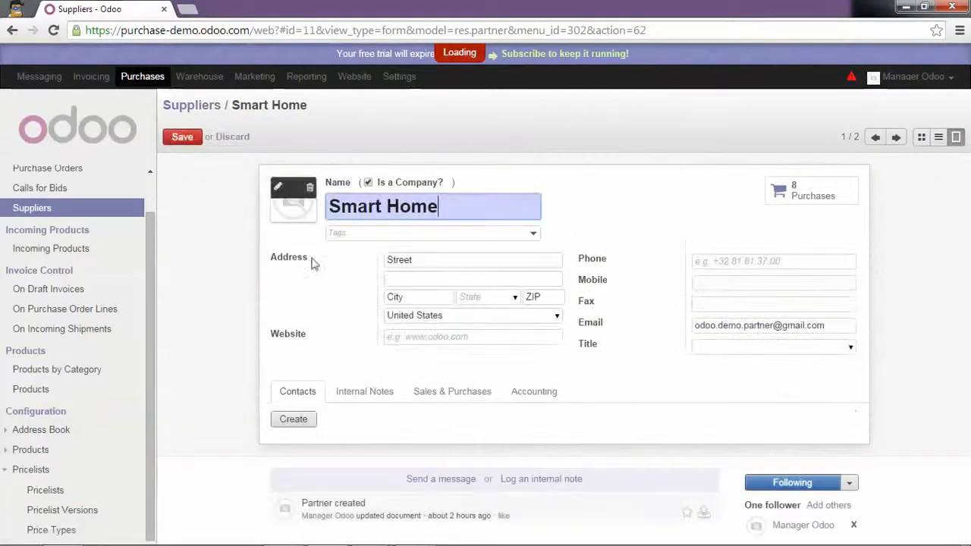
{"action": "left_click", "coordinate": [470, 393]}
{"action": "scroll", "coordinate": [441, 373], "scroll_direction": "down", "scroll_amount": 2}
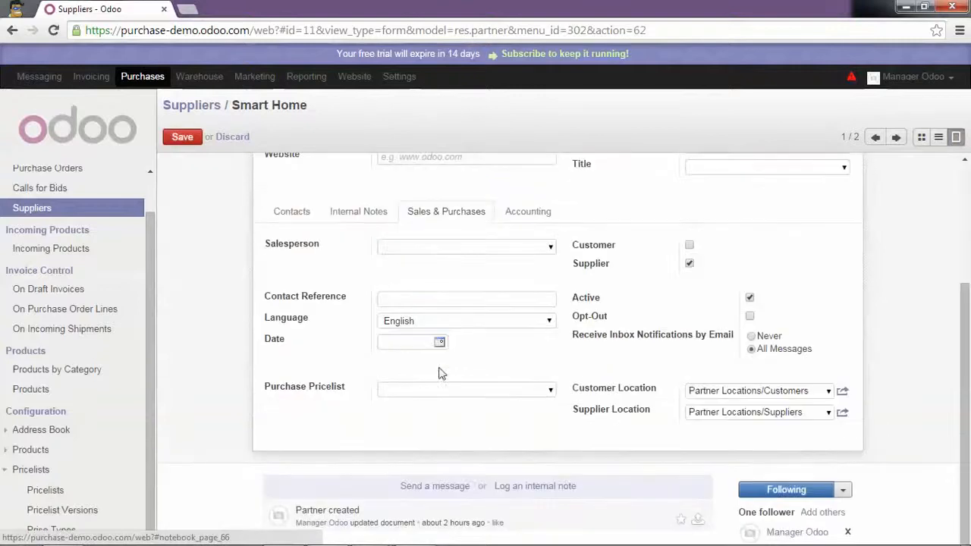
{"action": "left_click", "coordinate": [548, 390]}
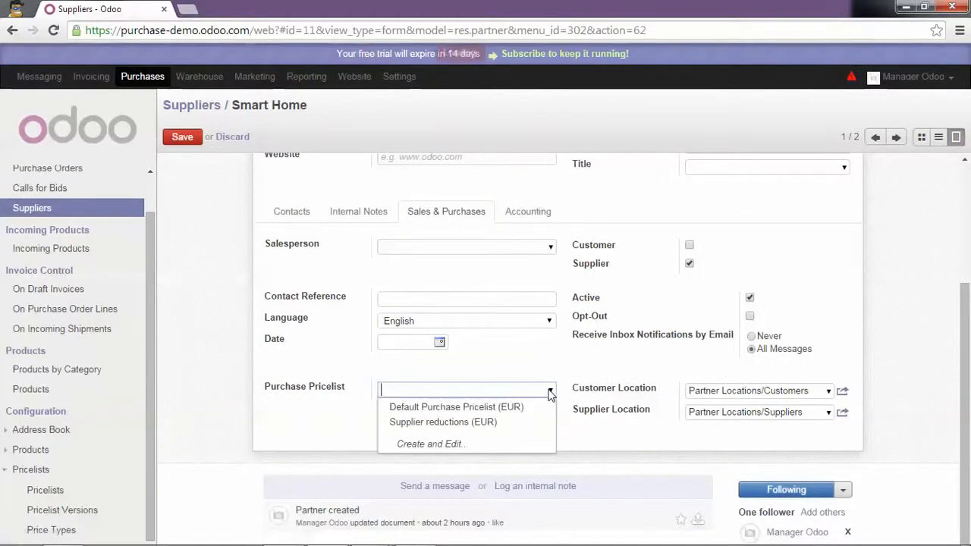
{"action": "left_click", "coordinate": [518, 422]}
{"action": "left_click", "coordinate": [187, 142]}
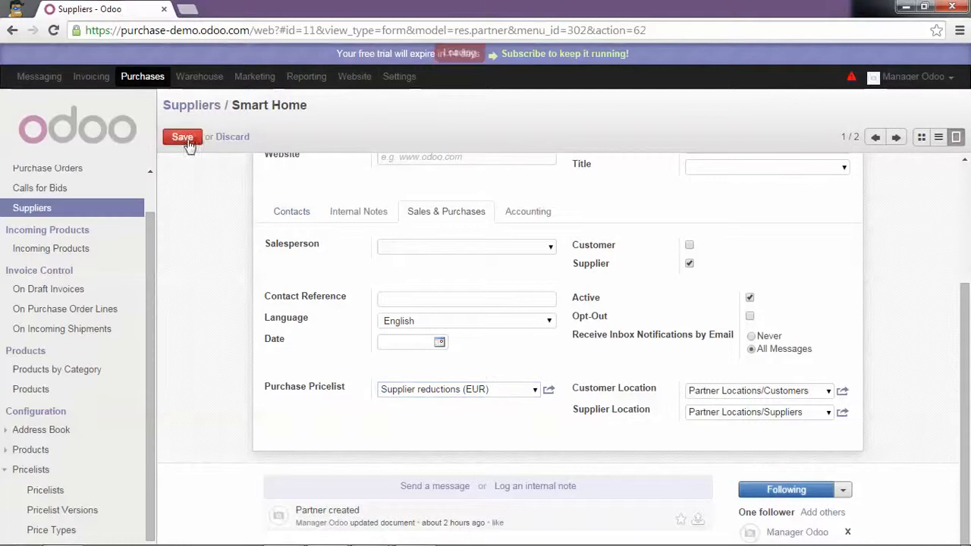
{"action": "left_click", "coordinate": [189, 106]}
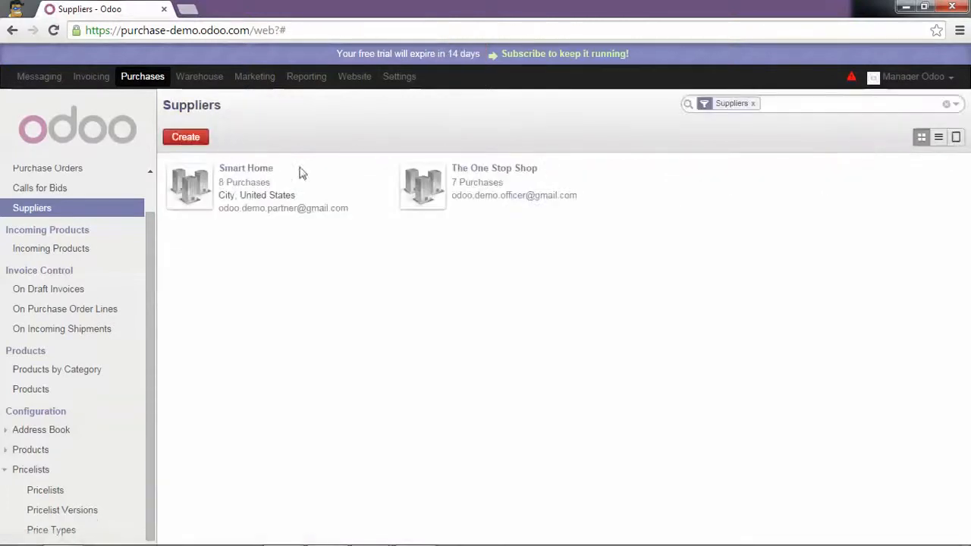
- Give The One Stop Shop the Supplier reductions (EUR) purchase pricelist and save it
{"action": "left_click", "coordinate": [503, 170]}
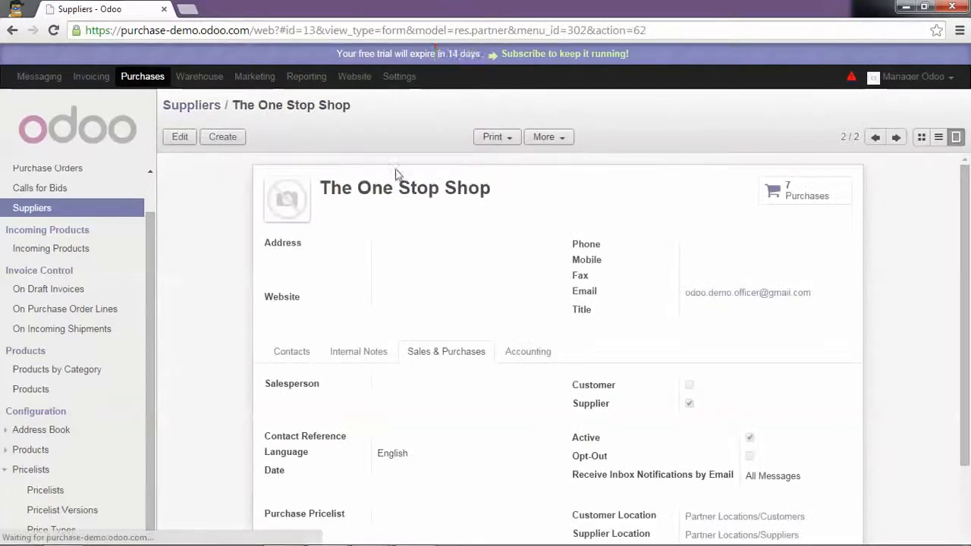
{"action": "left_click", "coordinate": [179, 137]}
{"action": "scroll", "coordinate": [412, 341], "scroll_direction": "down", "scroll_amount": 2}
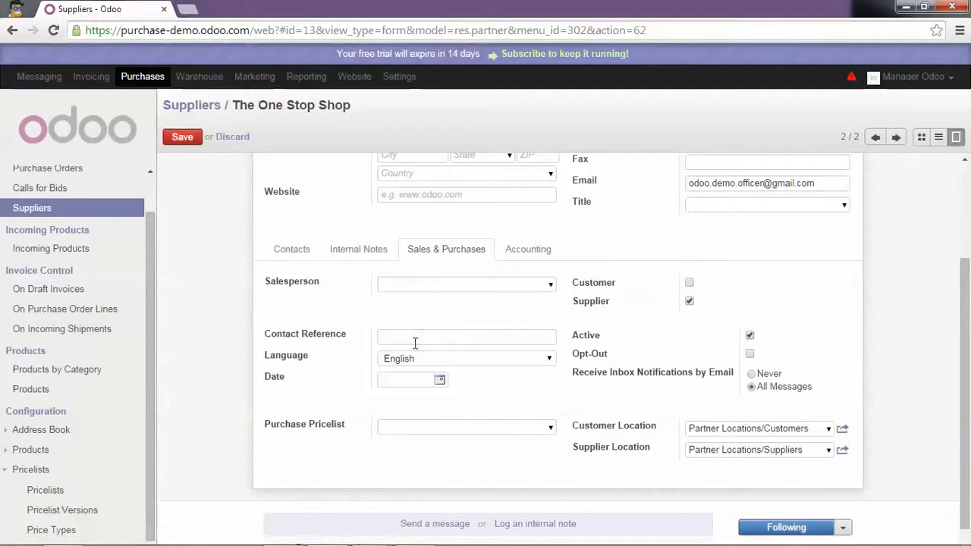
{"action": "left_click", "coordinate": [551, 429]}
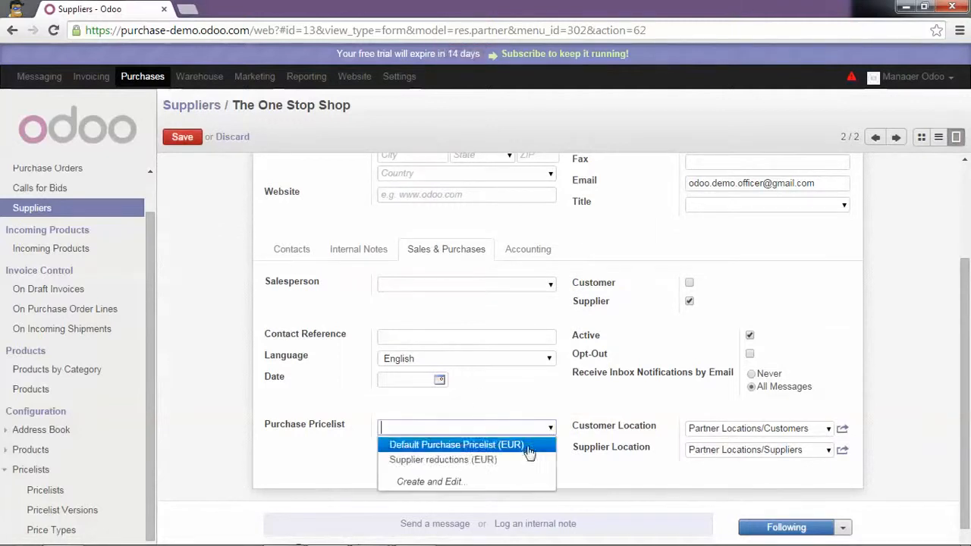
{"action": "left_click", "coordinate": [523, 460]}
{"action": "left_click", "coordinate": [183, 137]}
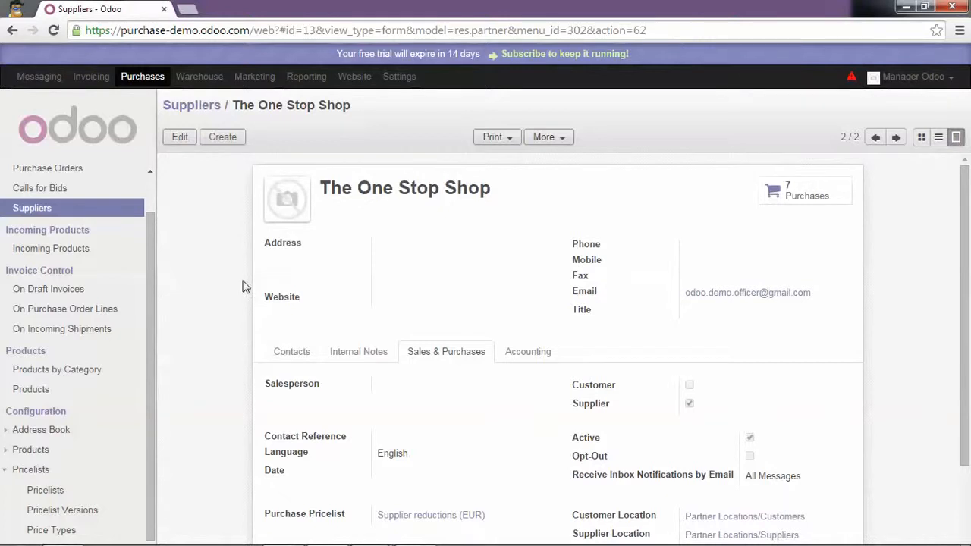
{"action": "left_click", "coordinate": [44, 388]}
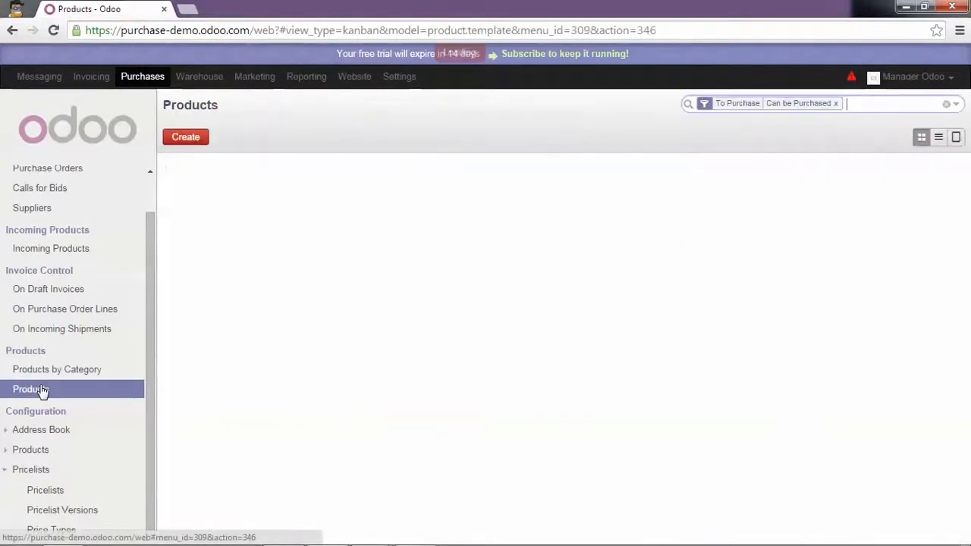
- Edit the Fridge product and select its 750.00 cost price in procurement details
{"action": "left_click", "coordinate": [234, 171]}
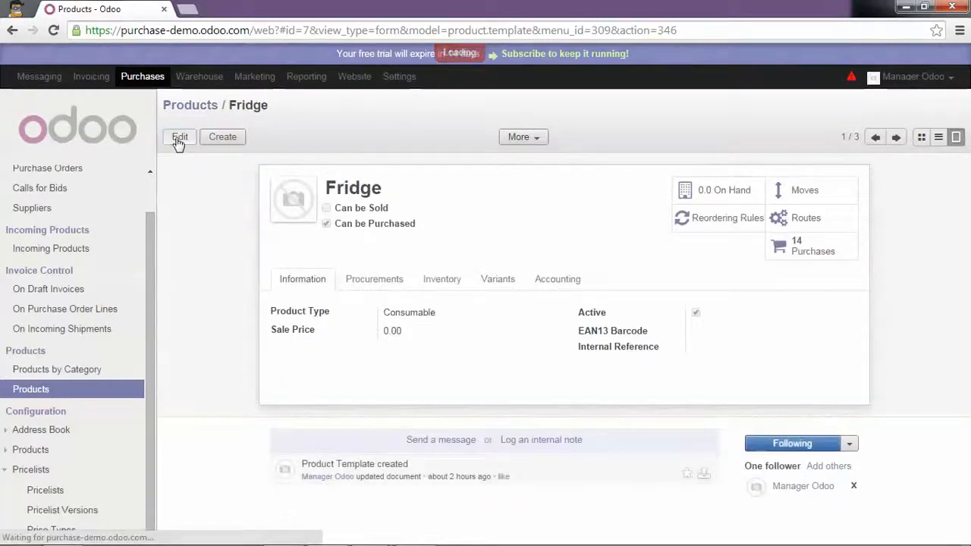
{"action": "left_click", "coordinate": [180, 140]}
{"action": "left_click", "coordinate": [365, 279]}
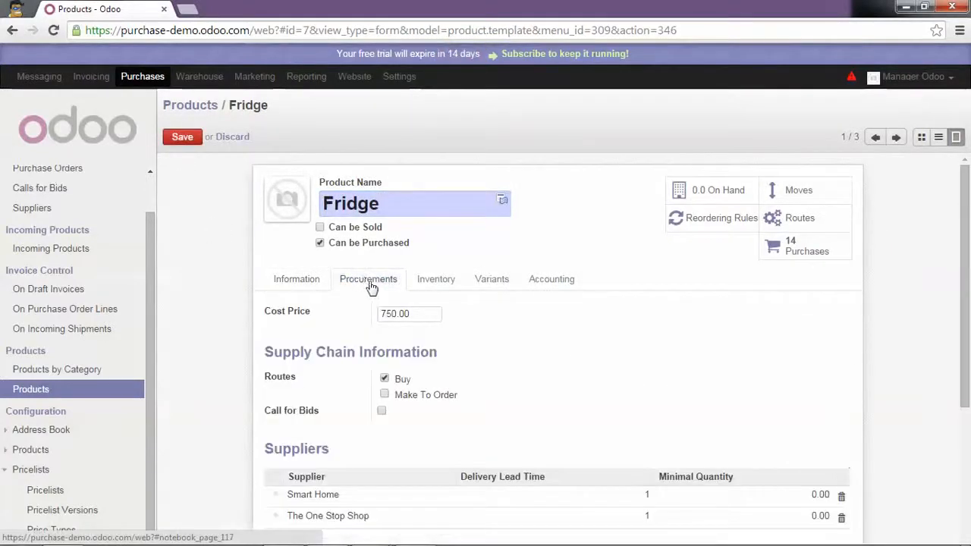
{"action": "scroll", "coordinate": [371, 279], "scroll_direction": "down", "scroll_amount": 2}
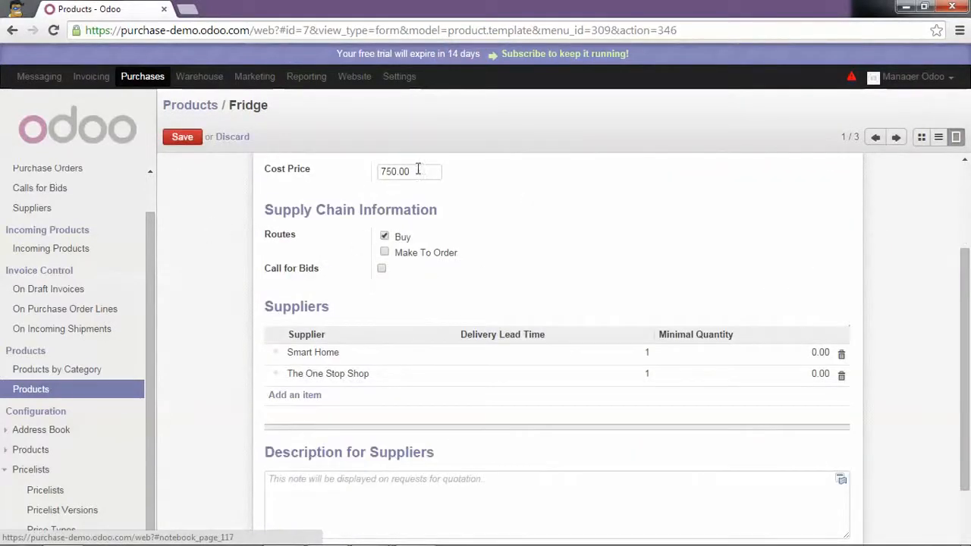
{"action": "left_click_drag", "start_coordinate": [419, 172], "coordinate": [378, 173]}
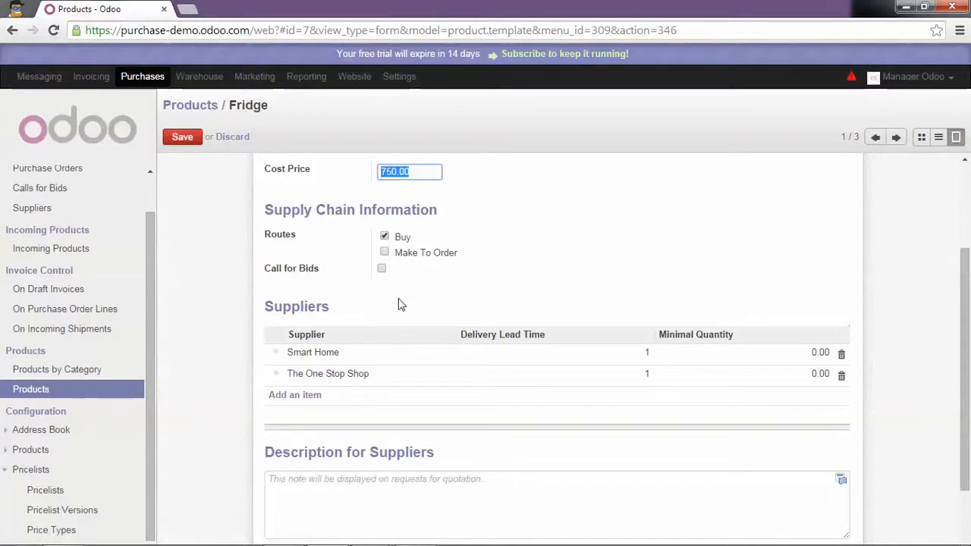
- Review Smart Home's 800.00 Fridge unit price and save its supplier line
{"action": "left_click", "coordinate": [326, 357]}
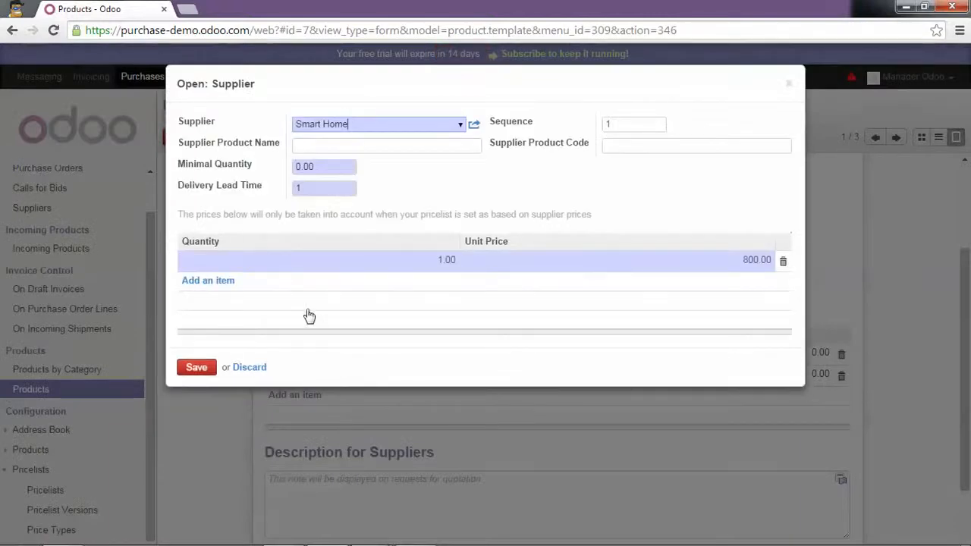
{"action": "left_click", "coordinate": [434, 264]}
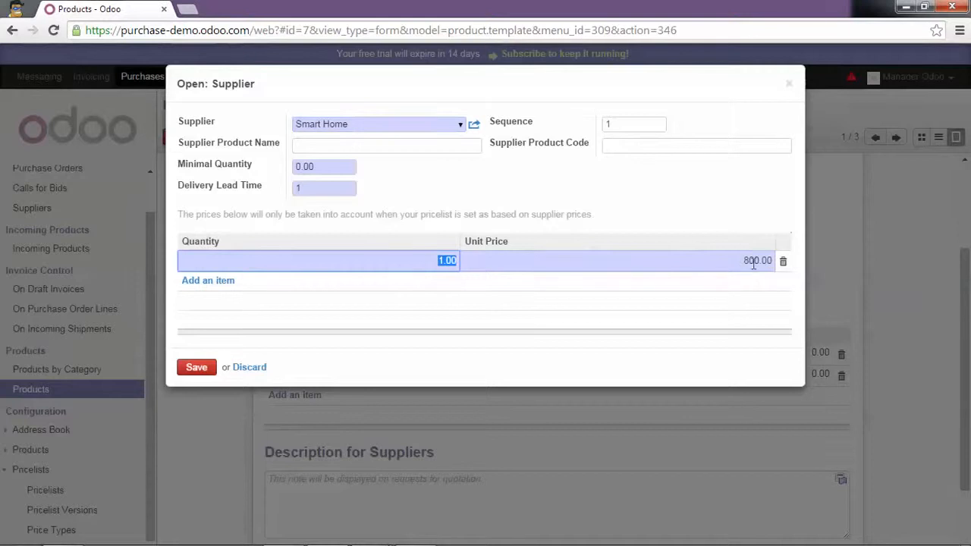
{"action": "left_click", "coordinate": [749, 260]}
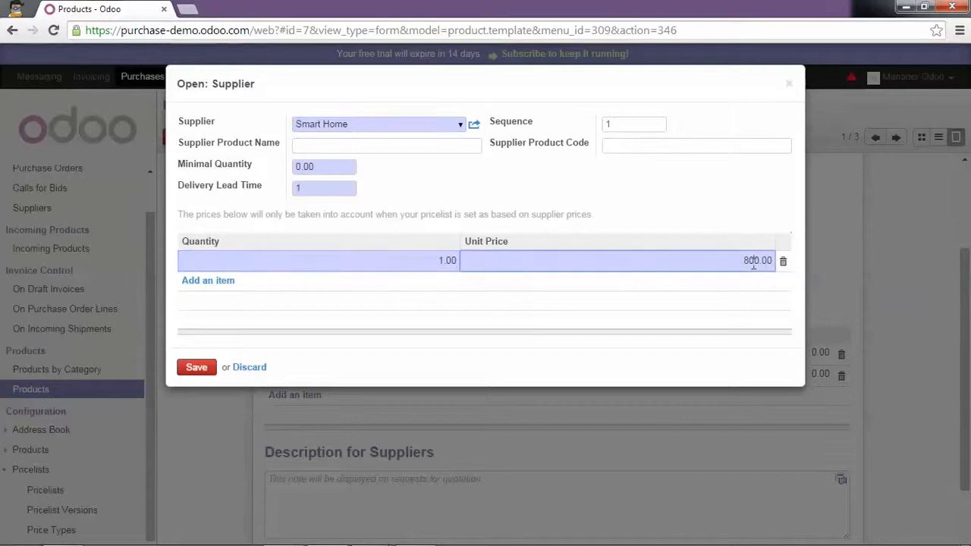
{"action": "left_click", "coordinate": [206, 370]}
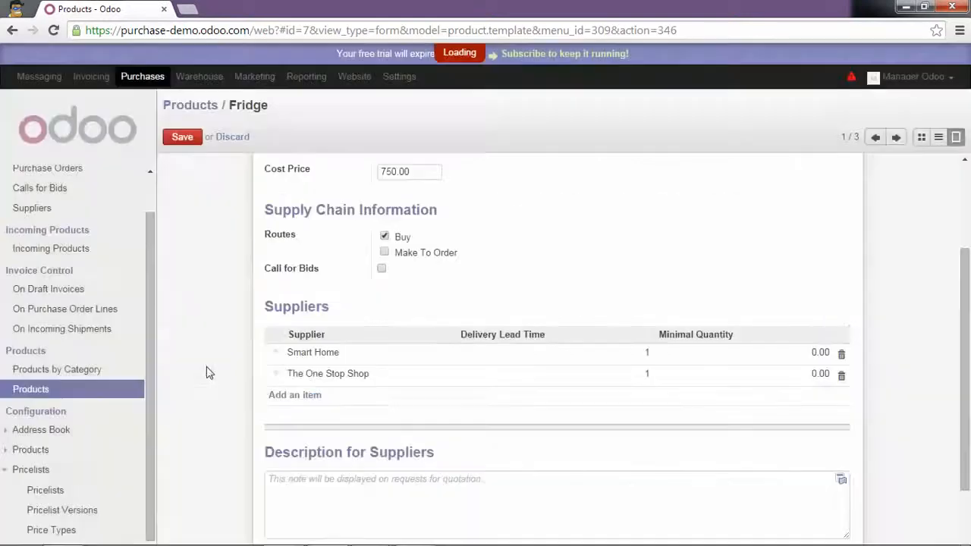
- Review The One Stop Shop's 700.00 unit price, then save the Fridge product
{"action": "left_click", "coordinate": [334, 374]}
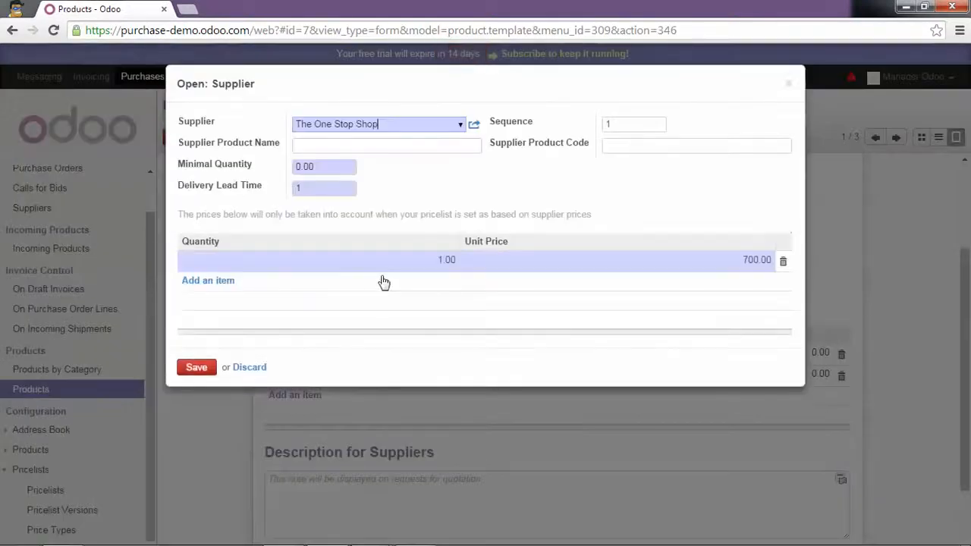
{"action": "left_click", "coordinate": [444, 262]}
{"action": "left_click", "coordinate": [756, 262]}
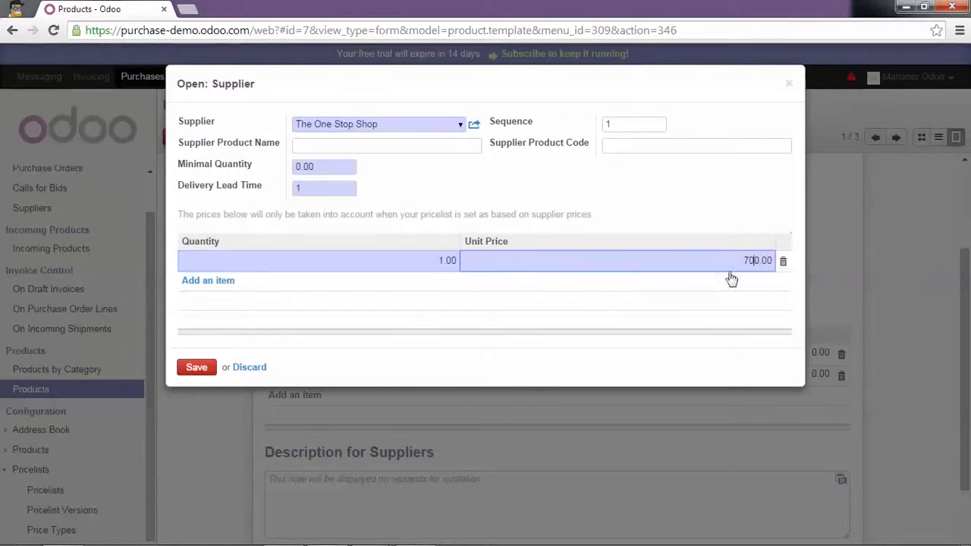
{"action": "left_click", "coordinate": [198, 367]}
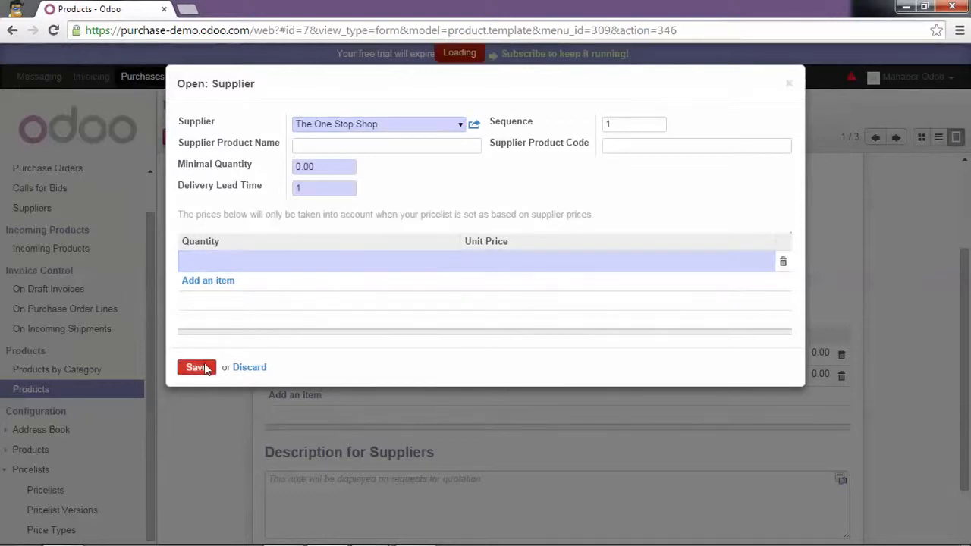
{"action": "scroll", "coordinate": [196, 218], "scroll_direction": "up", "scroll_amount": 1}
{"action": "scroll", "coordinate": [197, 218], "scroll_direction": "up", "scroll_amount": 1}
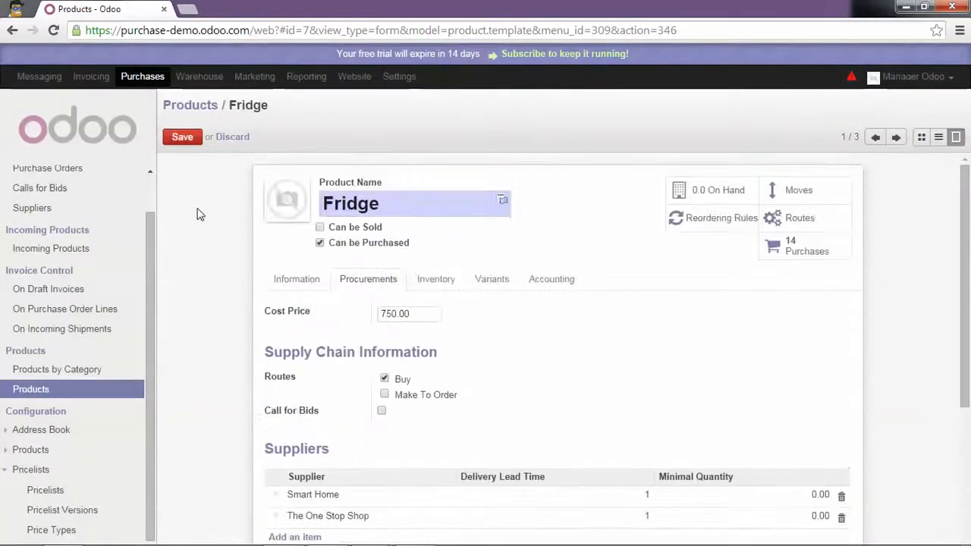
{"action": "left_click", "coordinate": [183, 141]}
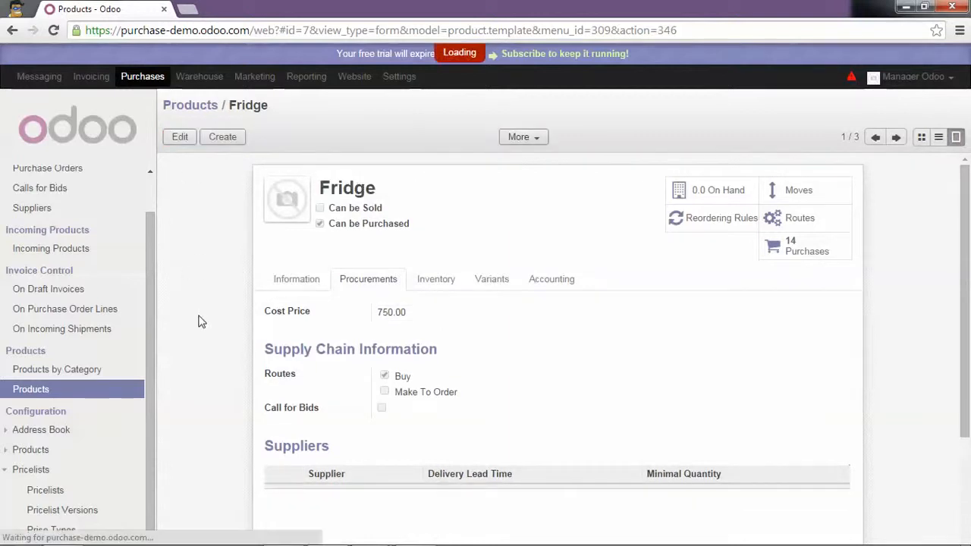
{"action": "left_click_drag", "start_coordinate": [154, 364], "coordinate": [163, 248]}
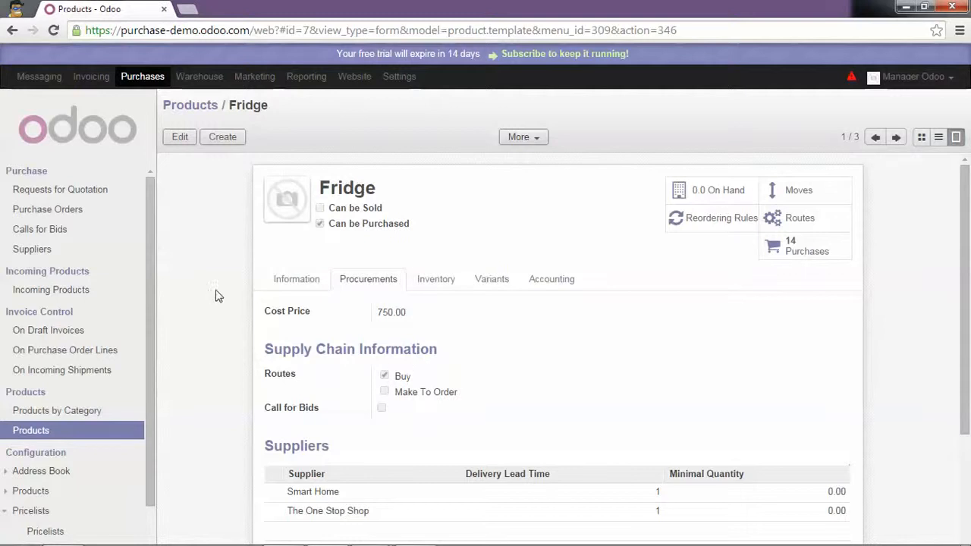
{"action": "left_click", "coordinate": [59, 190]}
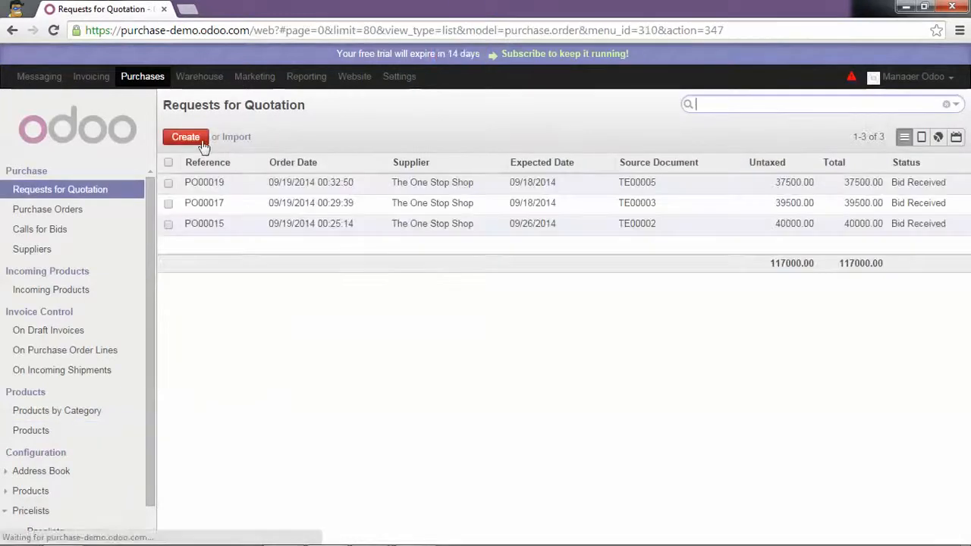
- Create and save an RFQ to Smart Home for one Fridge, priced at 720.00
{"action": "left_click", "coordinate": [195, 141]}
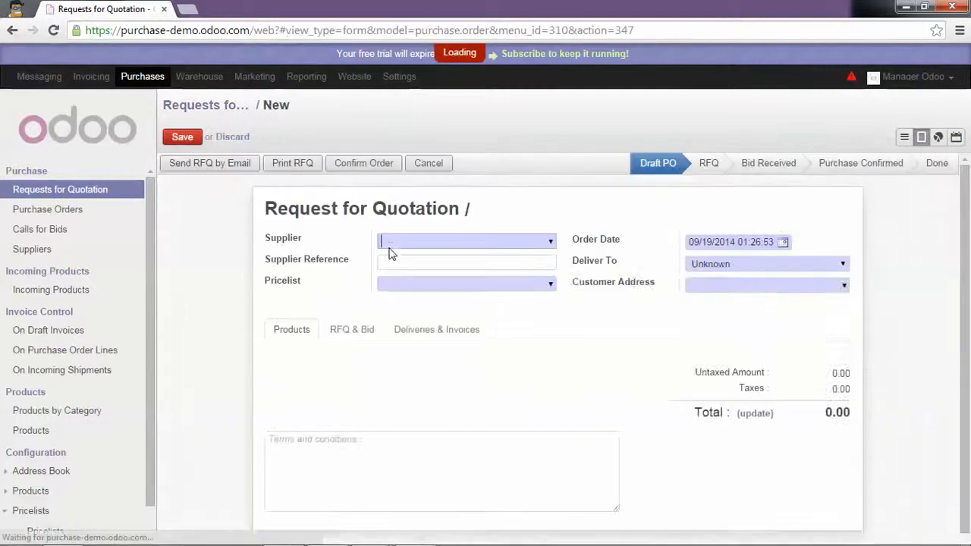
{"action": "left_click", "coordinate": [551, 243]}
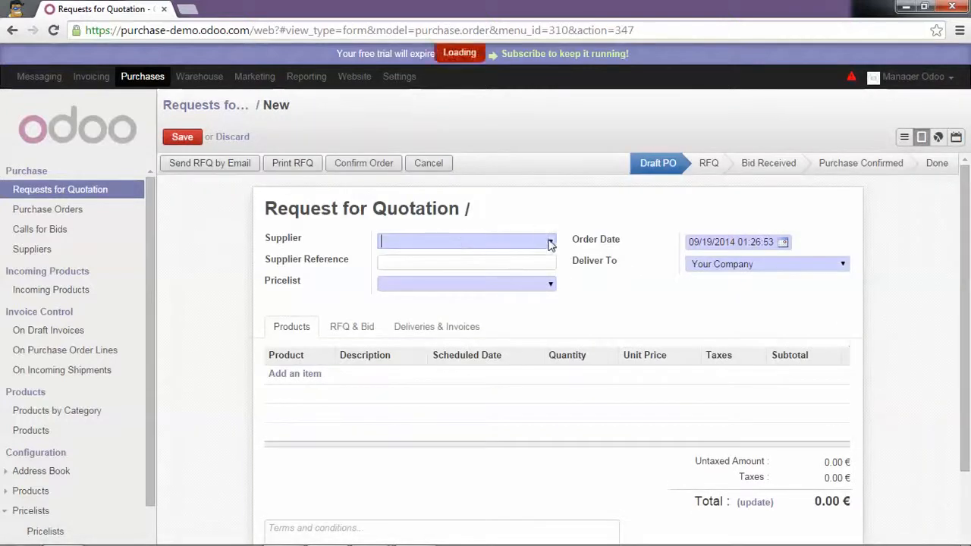
{"action": "left_click", "coordinate": [516, 261]}
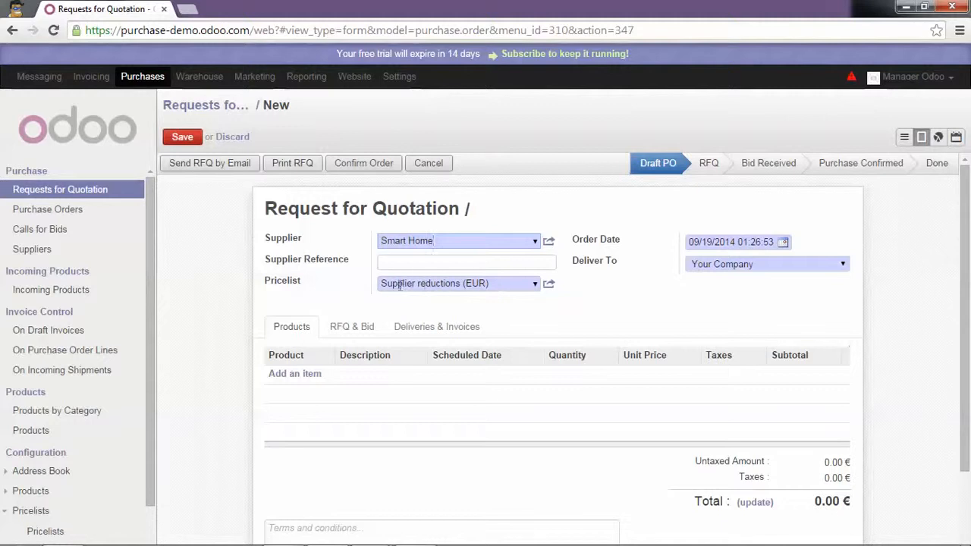
{"action": "left_click", "coordinate": [307, 375]}
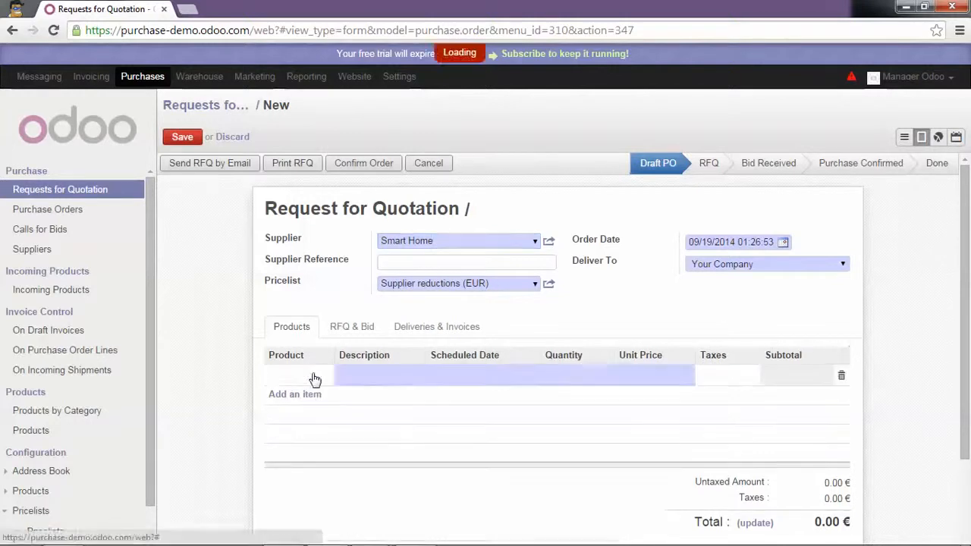
{"action": "left_click", "coordinate": [330, 378]}
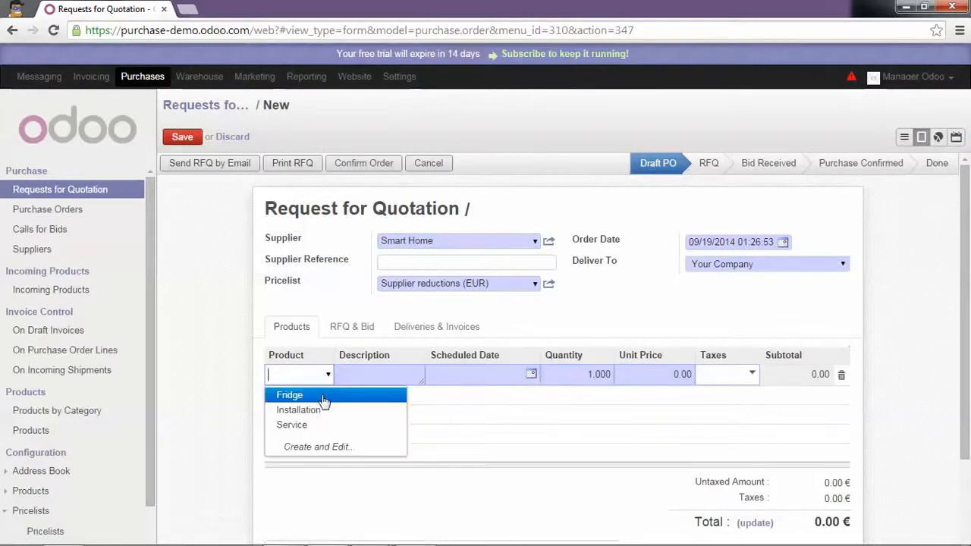
{"action": "left_click", "coordinate": [325, 393]}
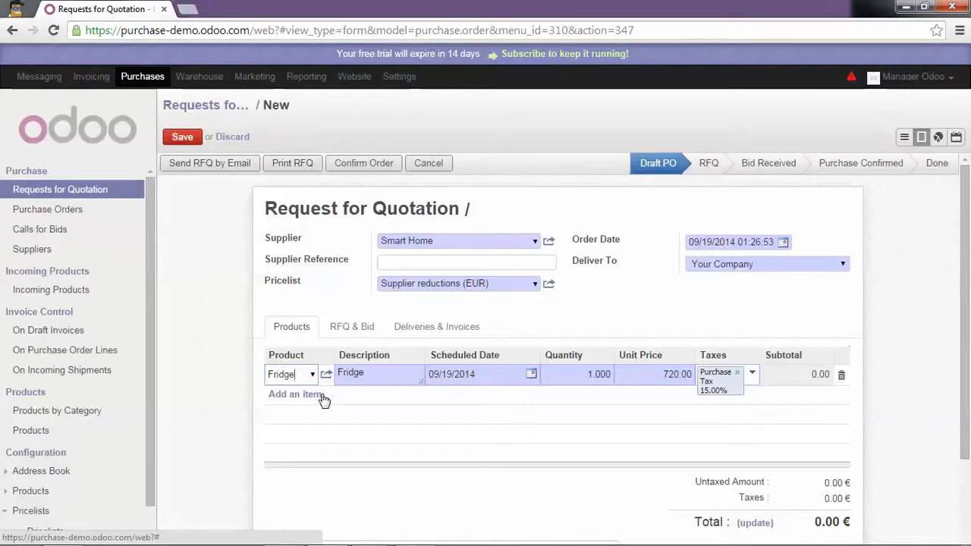
{"action": "left_click", "coordinate": [193, 142]}
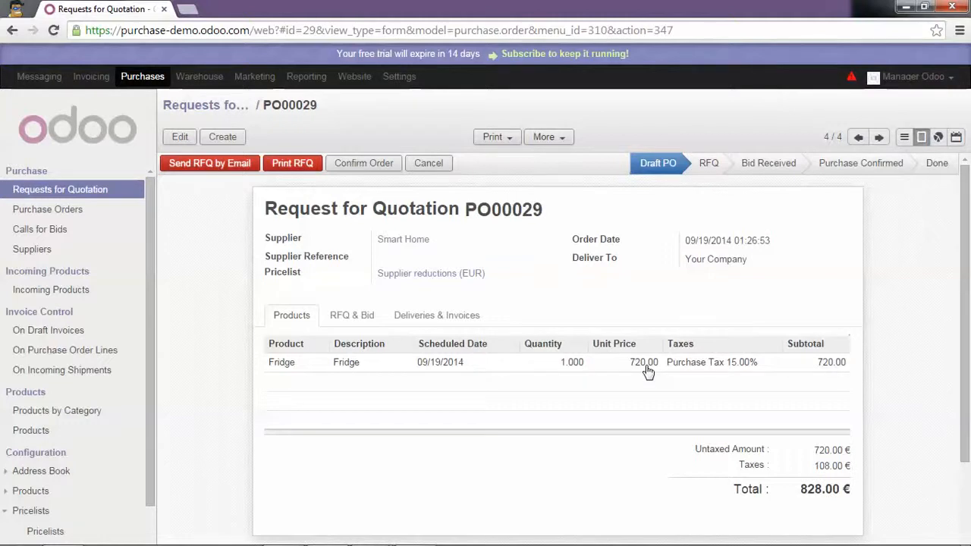
- Start an RFQ to The One Stop Shop with one Fridge line at 630.00
{"action": "left_click", "coordinate": [221, 138]}
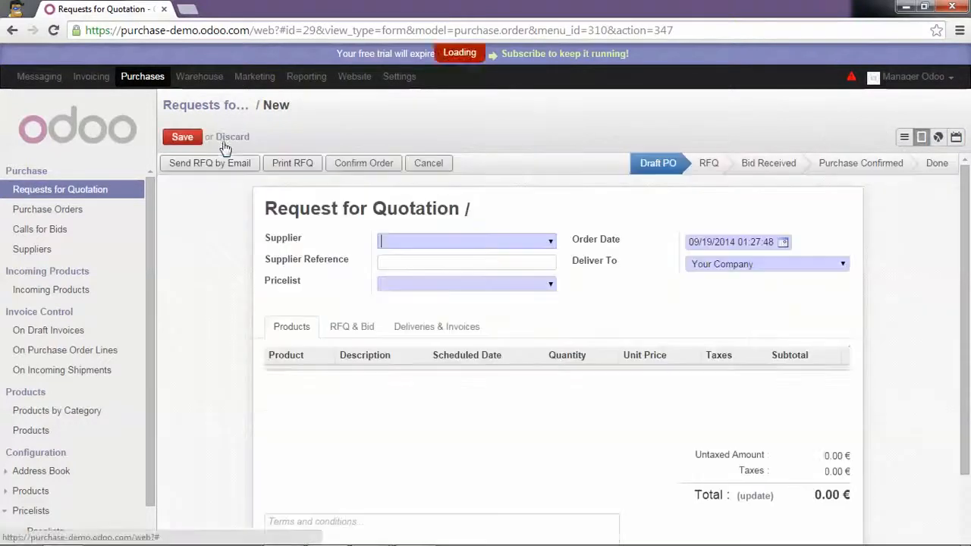
{"action": "left_click", "coordinate": [550, 244]}
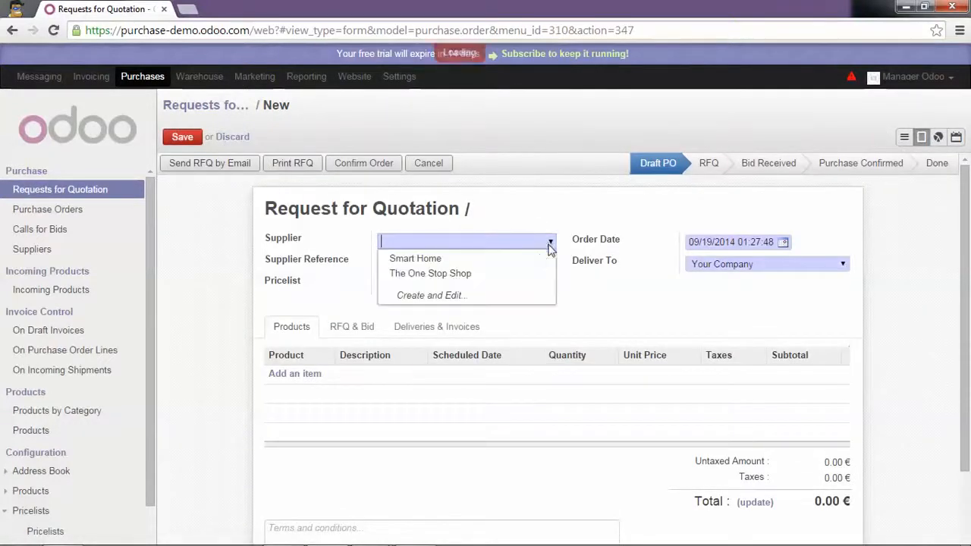
{"action": "left_click", "coordinate": [535, 273]}
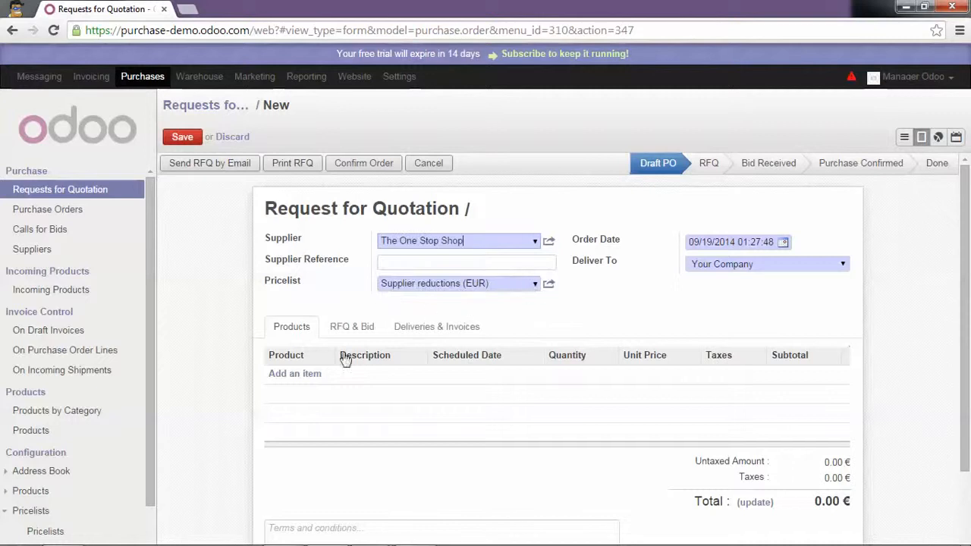
{"action": "left_click", "coordinate": [305, 376]}
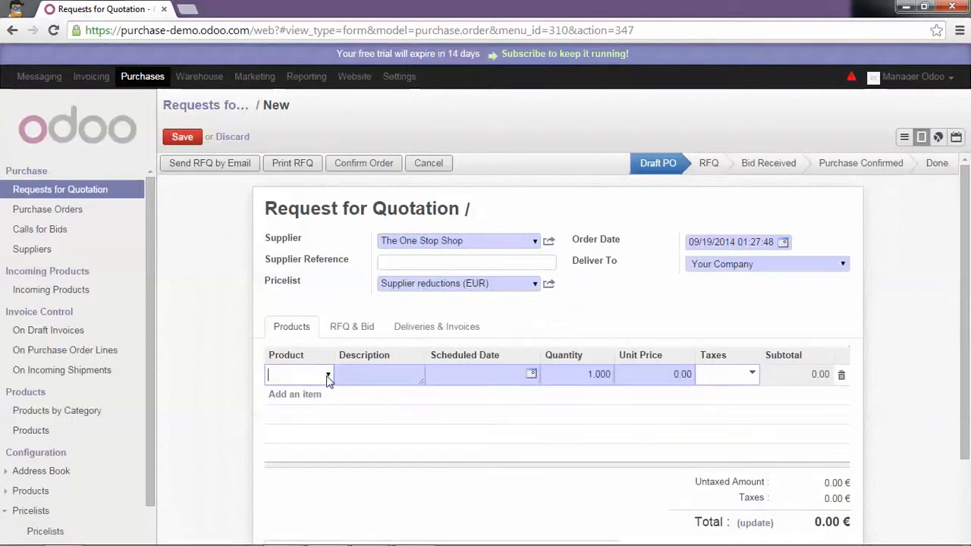
{"action": "left_click", "coordinate": [328, 379]}
{"action": "left_click", "coordinate": [308, 396]}
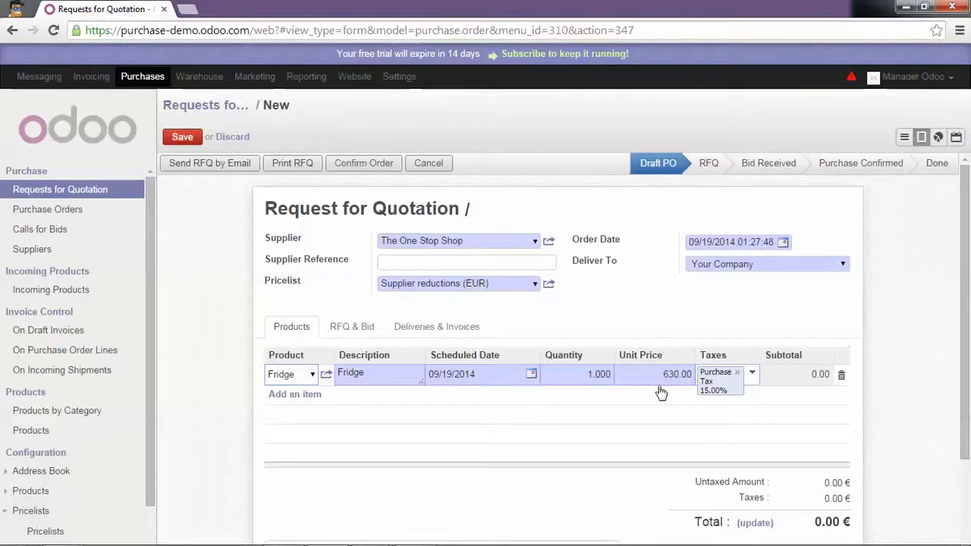
{"action": "left_click", "coordinate": [902, 312]}
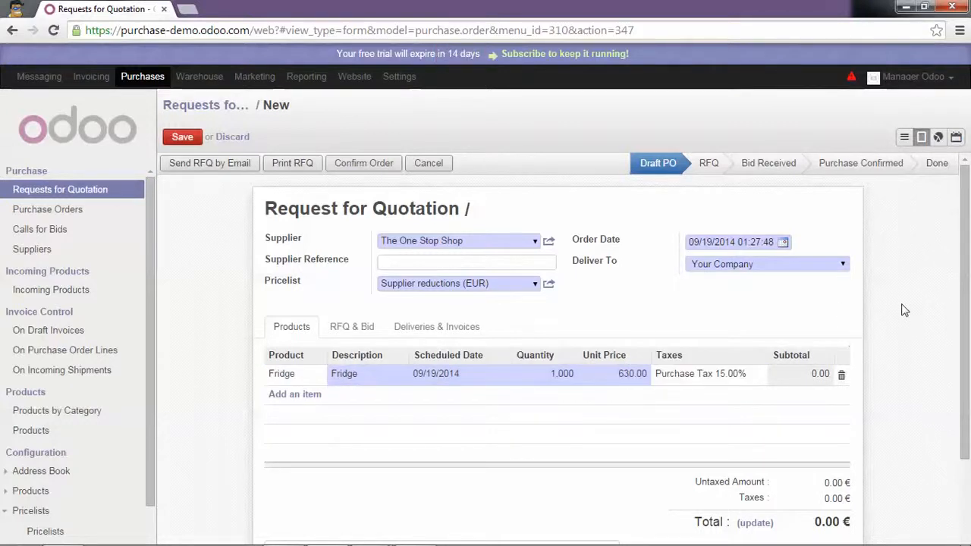